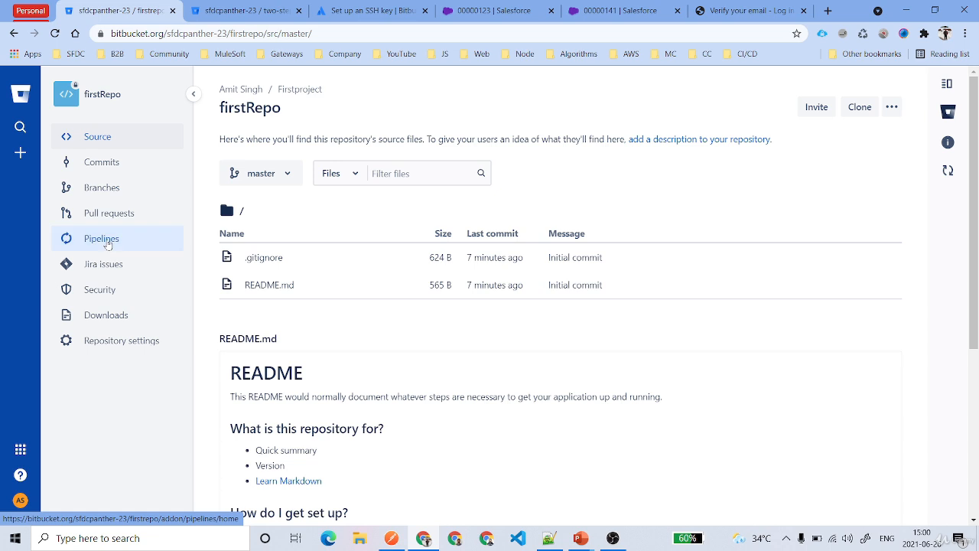
# Start the repository's first pipeline from the recommended Starter pipeline template.
pyautogui.click(108, 243)
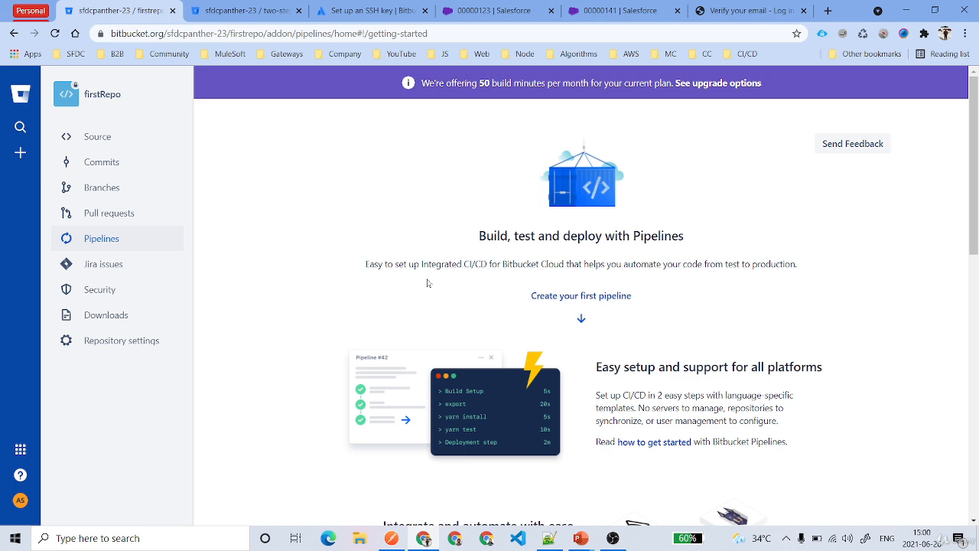
pyautogui.scroll(-5, 428, 283)
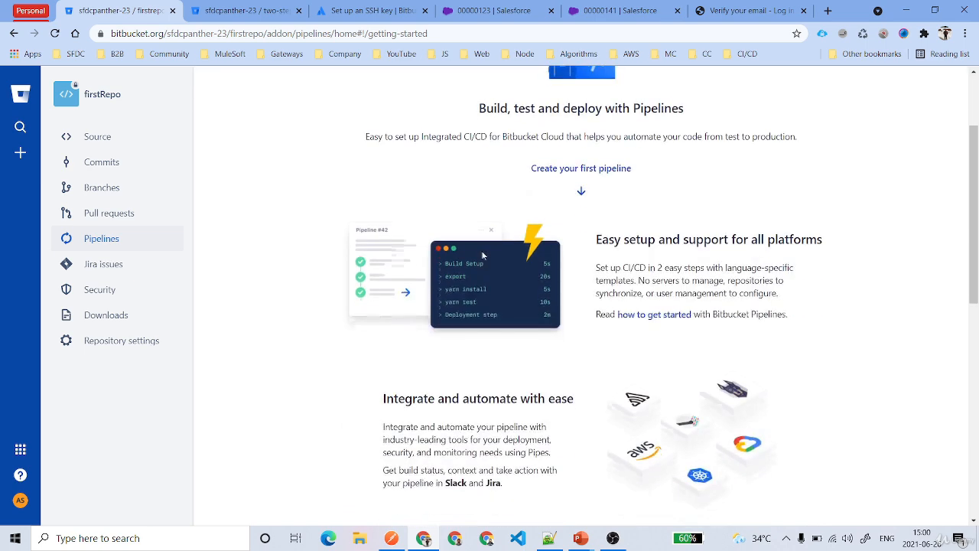
pyautogui.scroll(-3, 497, 262)
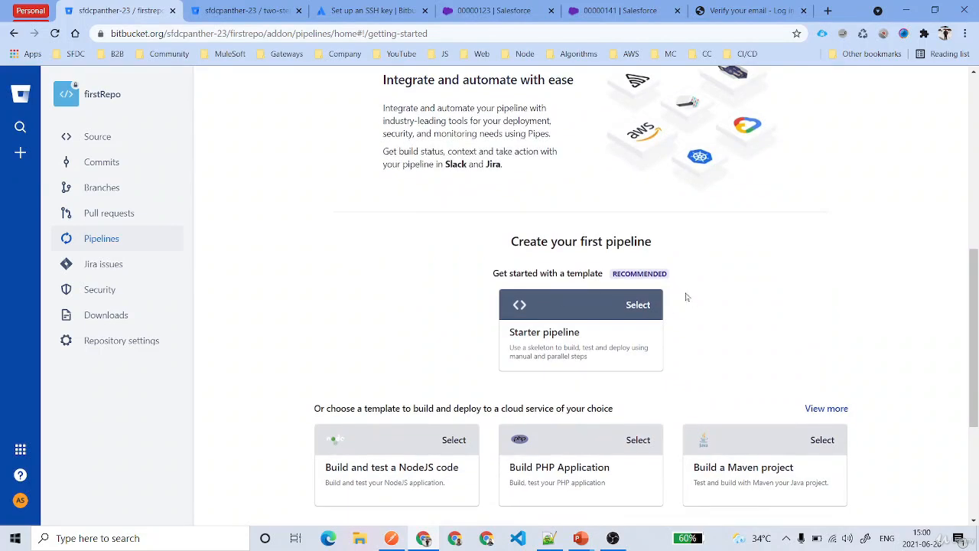
pyautogui.moveTo(511, 241); pyautogui.dragTo(666, 244)
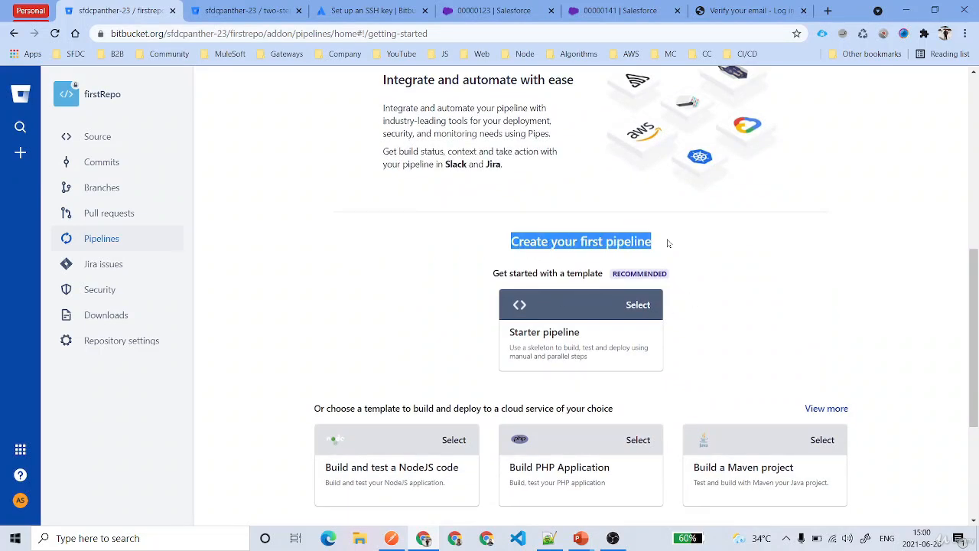
pyautogui.click(635, 307)
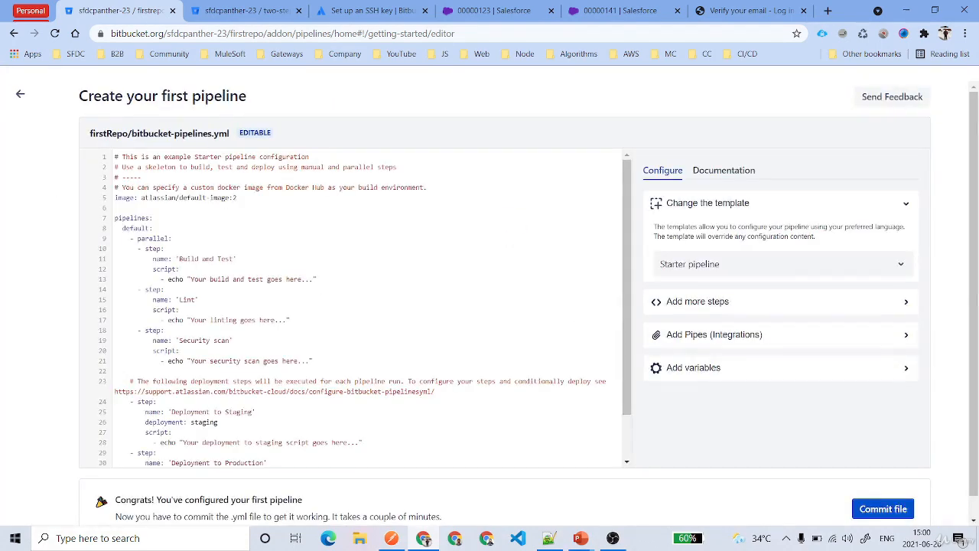
# Look through the starter bitbucket-pipelines.yml configuration and view the template's documentation.
pyautogui.scroll(-2, 365, 308)
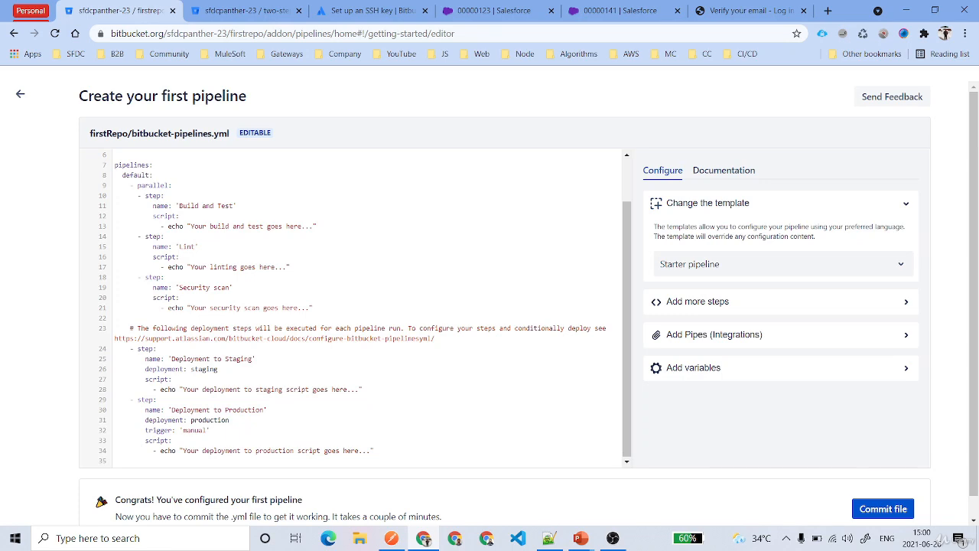
pyautogui.scroll(2, 365, 308)
pyautogui.scroll(-2, 365, 307)
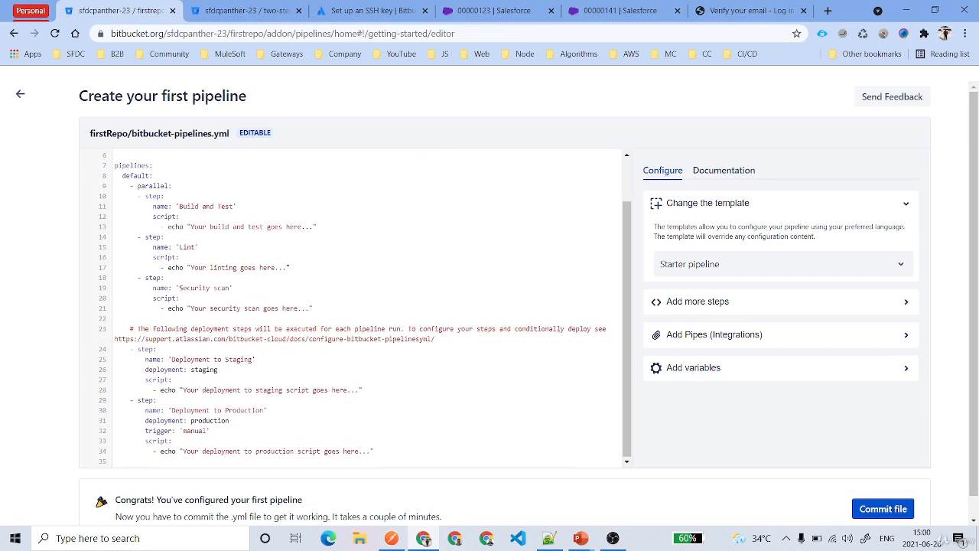
pyautogui.scroll(2, 365, 307)
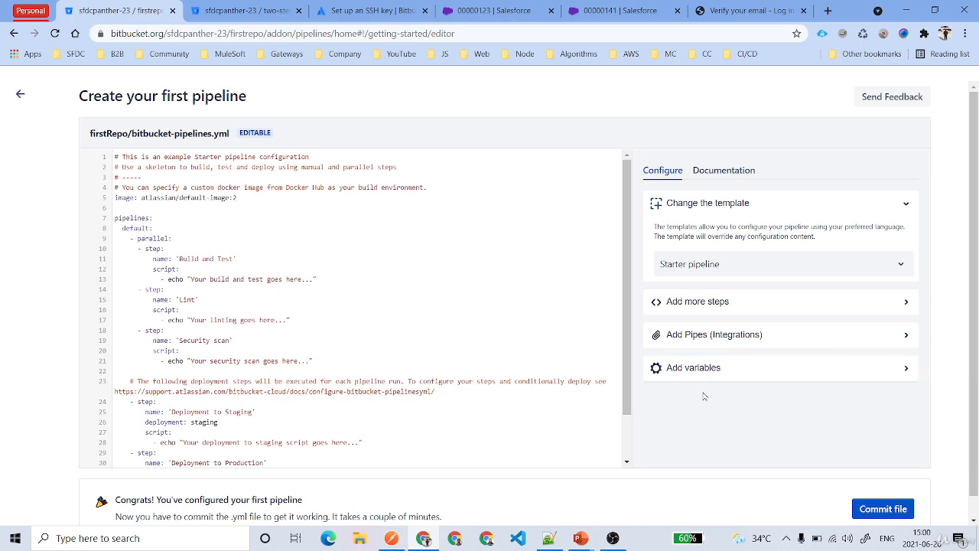
pyautogui.click(720, 176)
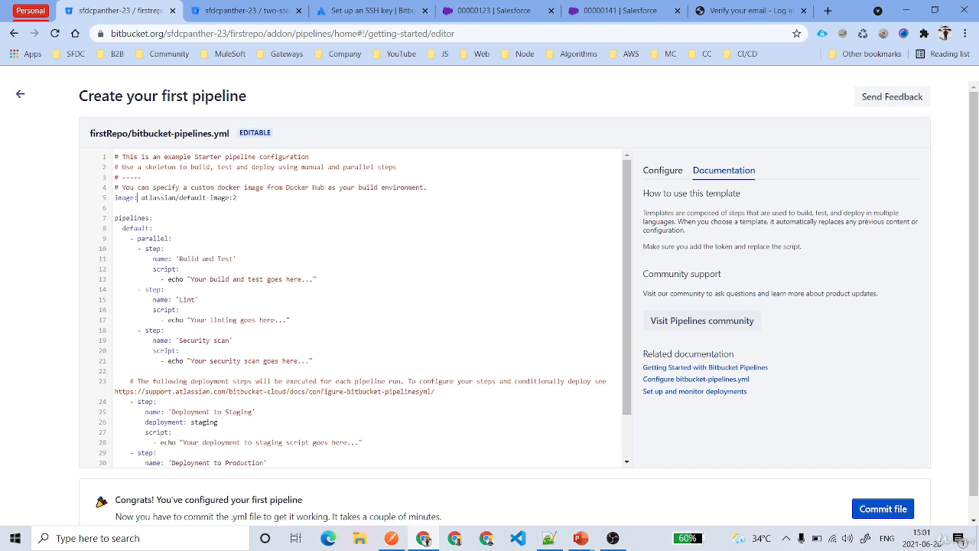
# Examine the configuration's image definition, the pipelines section and the parallel block under default.
pyautogui.hotkey('shift', 'End')
pyautogui.press('Right')
pyautogui.hotkey('shift', 'Left')
pyautogui.hotkey('shift', 'Left')
pyautogui.hotkey('shift', 'Left')
pyautogui.hotkey('shift', 'Left')
pyautogui.hotkey('shift', 'Left')
pyautogui.hotkey('shift', 'Left')
pyautogui.hotkey('shift', 'Left')
pyautogui.hotkey('shift', 'Left')
pyautogui.hotkey('shift', 'Left')
pyautogui.hotkey('shift', 'Left')
pyautogui.hotkey('shift', 'Left')
pyautogui.hotkey('shift', 'Left')
pyautogui.hotkey('shift', 'Left')
pyautogui.hotkey('shift', 'Left')
pyautogui.hotkey('shift', 'Left')
pyautogui.hotkey('shift', 'Left')
pyautogui.hotkey('shift', 'Left')
pyautogui.hotkey('shift', 'Left')
pyautogui.hotkey('shift', 'Left')
pyautogui.hotkey('shift', 'Left')
pyautogui.click(153, 228)
pyautogui.moveTo(141, 197); pyautogui.dragTo(232, 197)
pyautogui.click(237, 198)
pyautogui.moveTo(114, 218); pyautogui.dragTo(153, 218)
pyautogui.moveTo(116, 228); pyautogui.dragTo(313, 361)
pyautogui.doubleClick(152, 239)
pyautogui.scroll(-3, 352, 306)
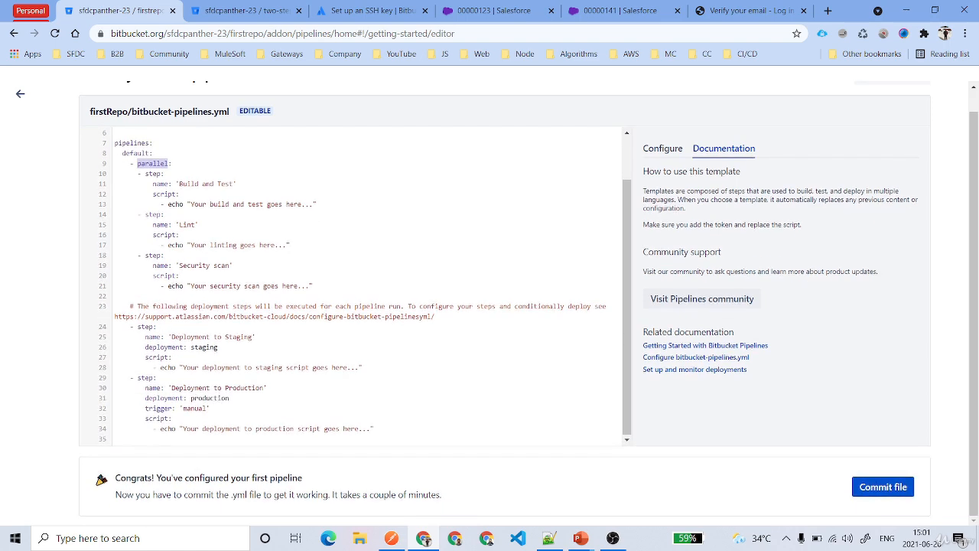
# Examine the staging and production deployment steps, including the deployment environments and the production trigger.
pyautogui.click(126, 326)
pyautogui.moveTo(180, 336); pyautogui.dragTo(257, 338)
pyautogui.doubleClick(205, 347)
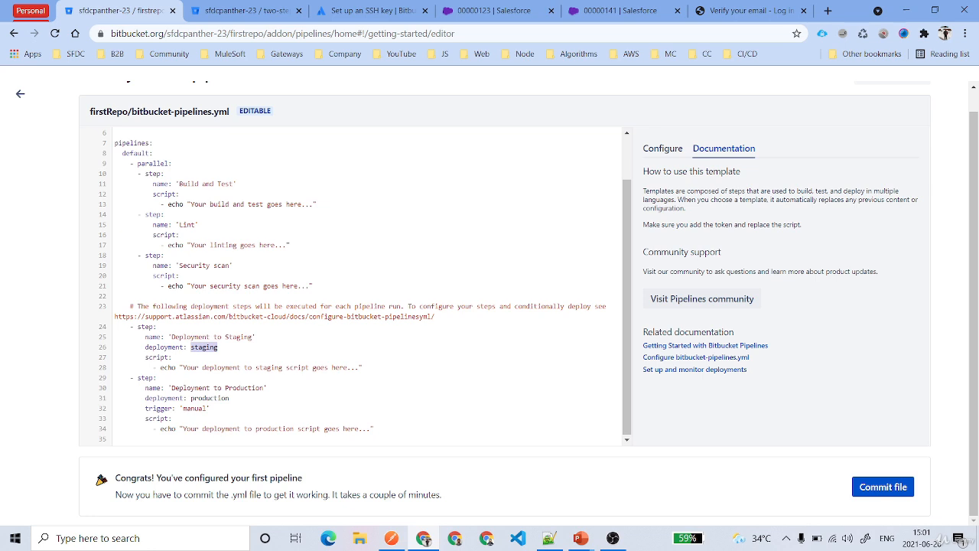
pyautogui.moveTo(130, 378); pyautogui.dragTo(209, 408)
pyautogui.doubleClick(210, 399)
pyautogui.doubleClick(195, 409)
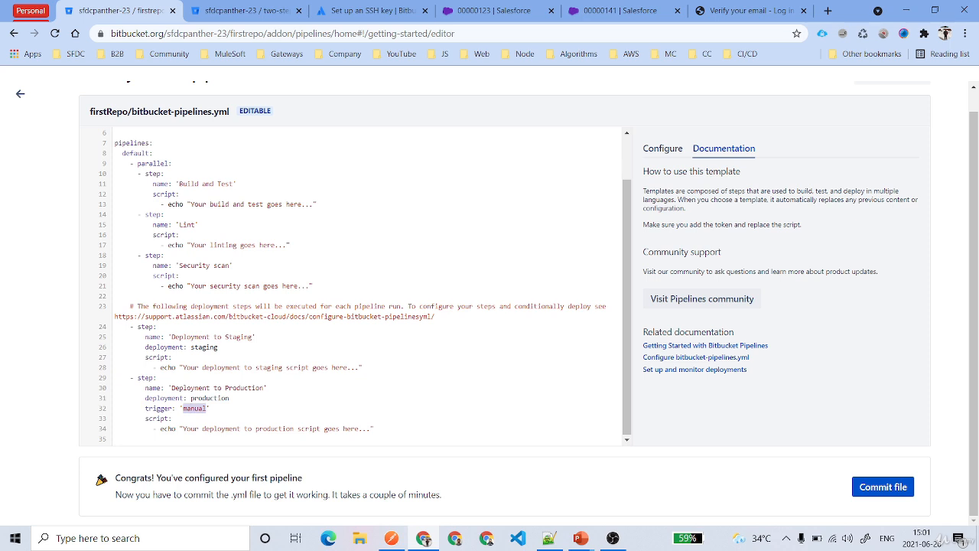
# Duplicate the entire Deployment to Staging step directly below the original in bitbucket-pipelines.yml.
pyautogui.moveTo(130, 326); pyautogui.dragTo(363, 368)
pyautogui.hotkey('ctrl', 'c')
pyautogui.click(363, 368)
pyautogui.press('Return')
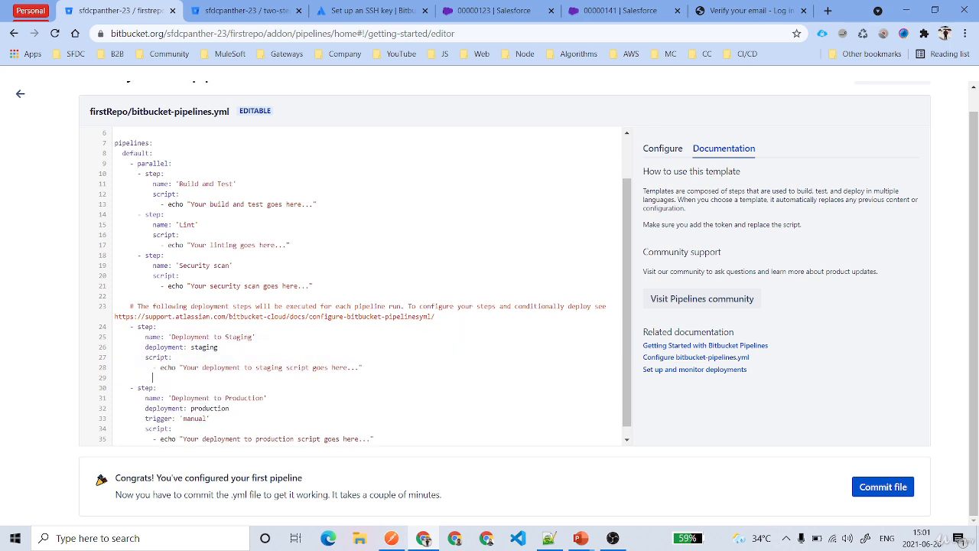
pyautogui.hotkey('ctrl', 'v')
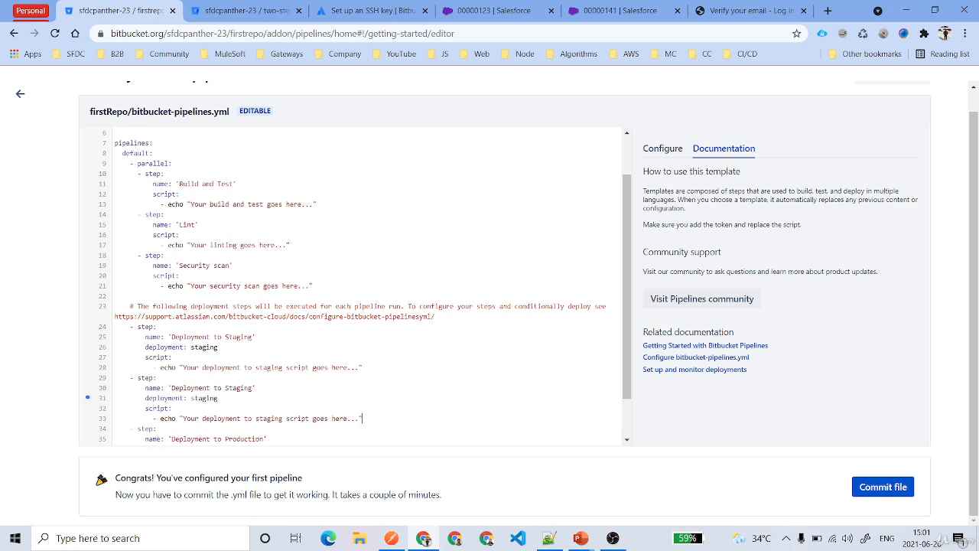
# Change the first staging step's deployment to test and its name to 'Deployment to Test'.
pyautogui.doubleClick(204, 347)
pyautogui.write('test')
pyautogui.doubleClick(239, 337)
pyautogui.write('Test')
# Review the sequence of test, staging and production deployment steps and the production trigger.
pyautogui.scroll(-1, 365, 287)
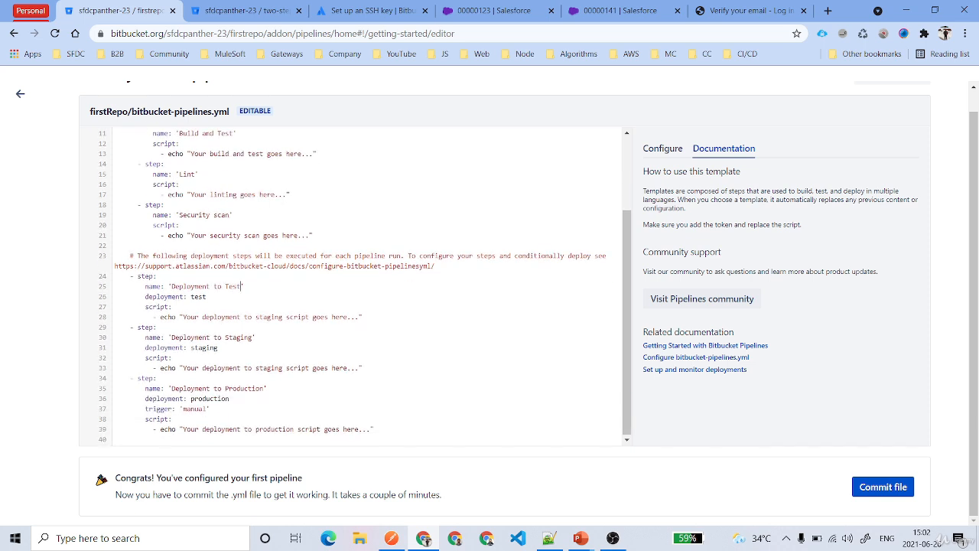
pyautogui.moveTo(127, 276); pyautogui.dragTo(362, 368)
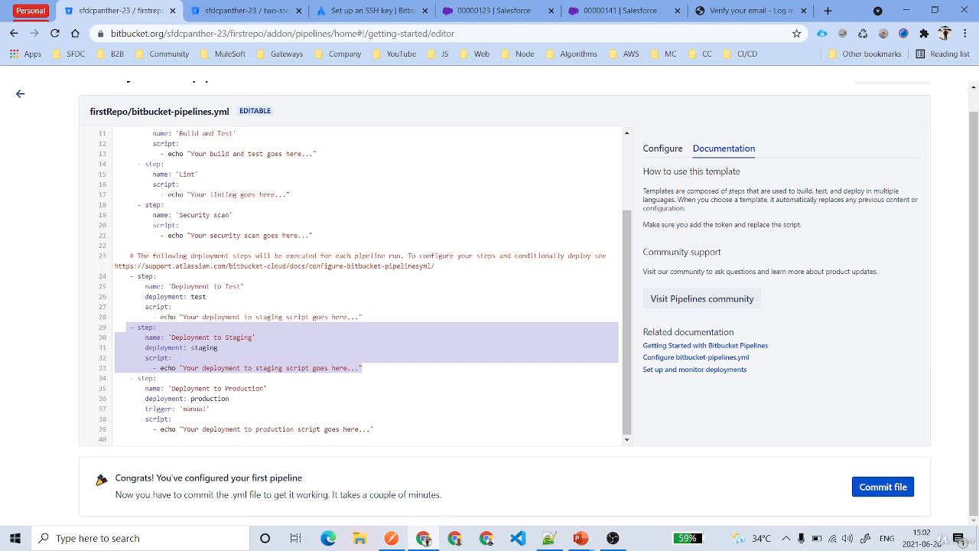
pyautogui.doubleClick(209, 399)
pyautogui.doubleClick(193, 408)
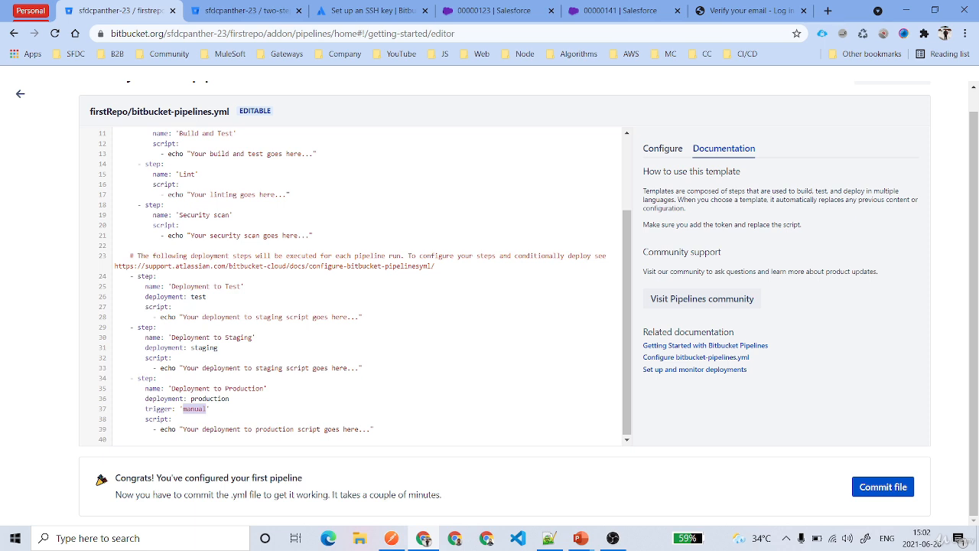
# Review the group of parallel steps covering Build and Test, Lint and Security scan.
pyautogui.scroll(2, 367, 287)
pyautogui.hotkey('shift', 'Up')
pyautogui.hotkey('shift', 'Up')
pyautogui.hotkey('shift', 'Up')
pyautogui.hotkey('shift', 'Up')
pyautogui.hotkey('shift', 'Up')
pyautogui.hotkey('shift', 'Up')
pyautogui.hotkey('shift', 'Up')
pyautogui.hotkey('shift', 'Up')
pyautogui.hotkey('shift', 'Up')
pyautogui.hotkey('shift', 'Up')
pyautogui.hotkey('shift', 'Up')
pyautogui.hotkey('shift', 'Up')
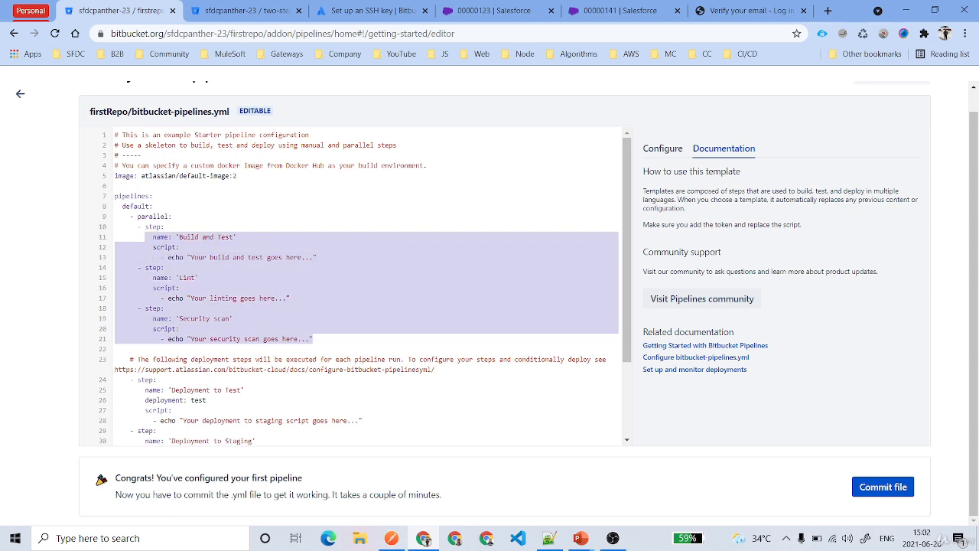
pyautogui.press('End')
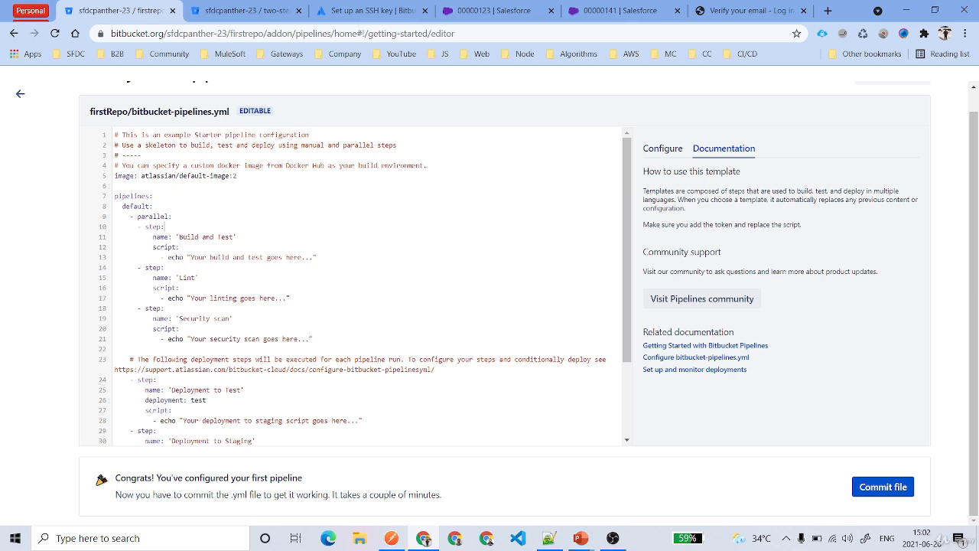
# Examine the Build and Test step line by line, covering its name, script and echo command.
pyautogui.hotkey('shift', 'Home')
pyautogui.press('Down')
pyautogui.press('Home')
pyautogui.hotkey('ctrl', 'shift', 'Right')
pyautogui.hotkey('ctrl', 'shift', 'Right')
pyautogui.hotkey('ctrl', 'shift', 'Right')
pyautogui.hotkey('ctrl', 'shift', 'Right')
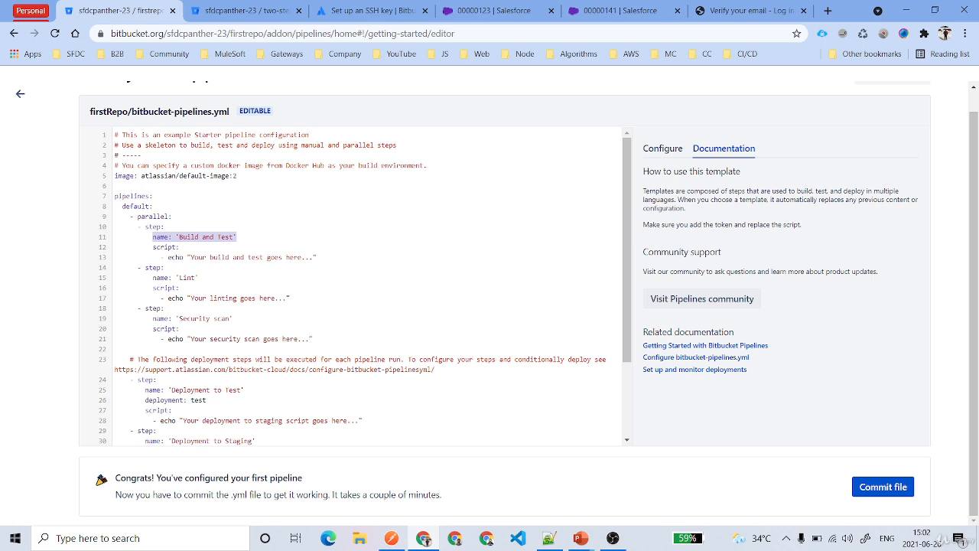
pyautogui.press('Down')
pyautogui.press('Home')
pyautogui.hotkey('ctrl', 'shift', 'Right')
pyautogui.hotkey('ctrl', 'shift', 'Right')
pyautogui.press('Down')
pyautogui.press('Down')
pyautogui.press('End')
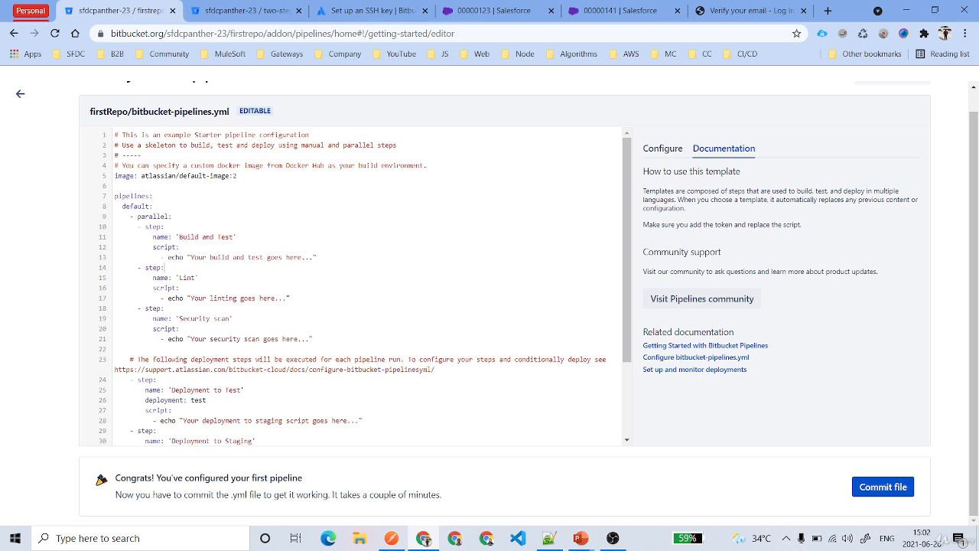
pyautogui.press('Up')
pyautogui.press('Home')
pyautogui.hotkey('ctrl', 'shift', 'Right')
pyautogui.hotkey('shift', 'End')
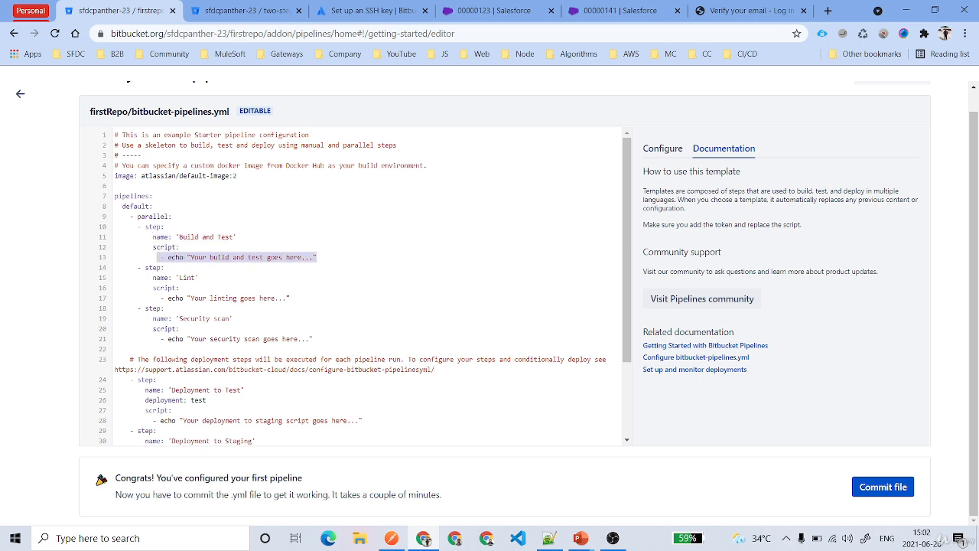
pyautogui.press('End')
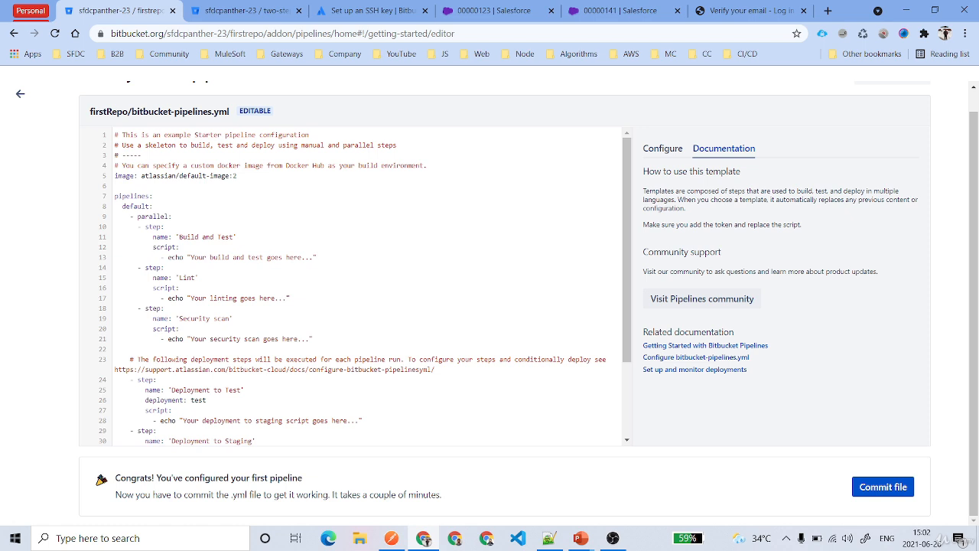
pyautogui.press('Home')
pyautogui.hotkey('ctrl', 'shift', 'Right')
pyautogui.hotkey('shift', 'End')
pyautogui.press('End')
# Commit the bitbucket-pipelines.yml file to set up Pipelines for the repository.
pyautogui.click(862, 477)
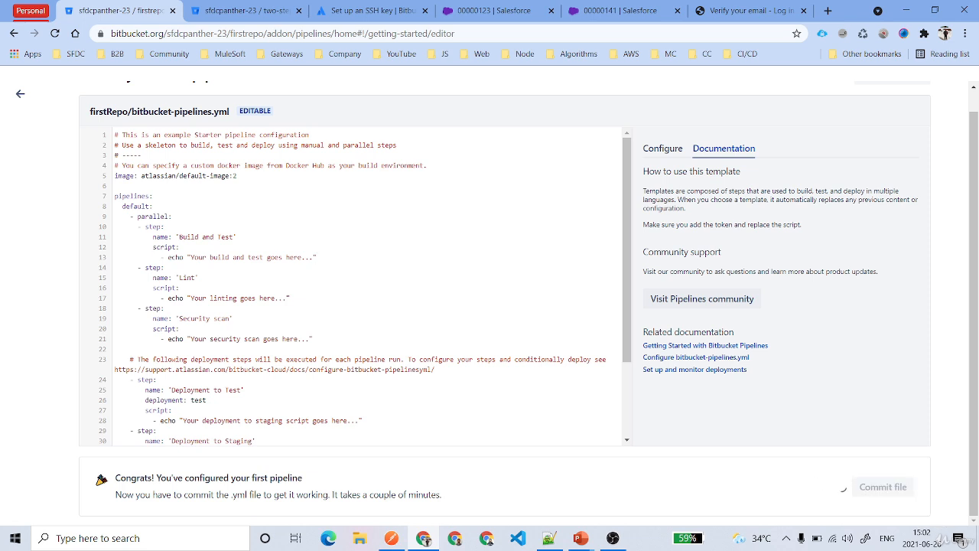
pyautogui.moveTo(131, 110); pyautogui.dragTo(231, 111)
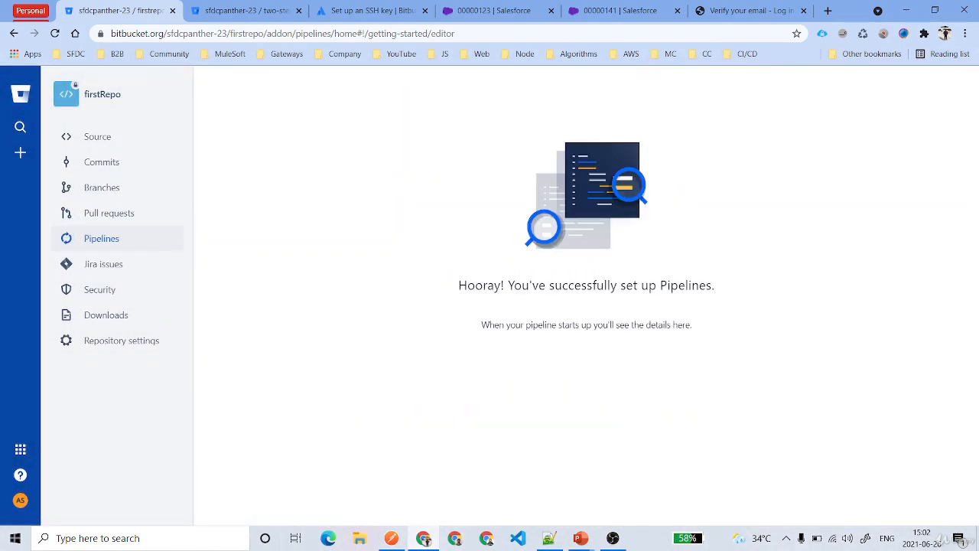
pyautogui.moveTo(459, 285); pyautogui.dragTo(576, 284)
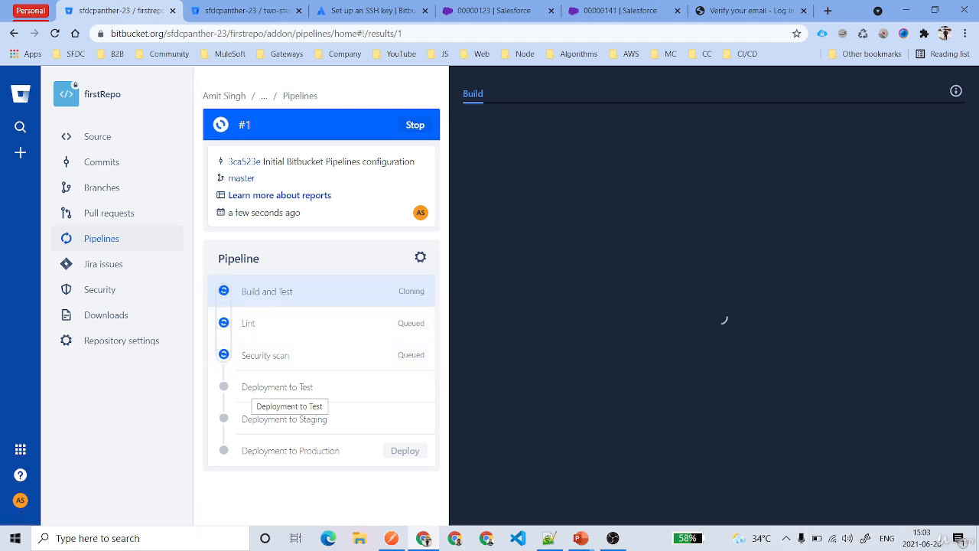
# Inspect the test, staging and production deployment stages of pipeline run #1.
pyautogui.tripleClick(342, 389)
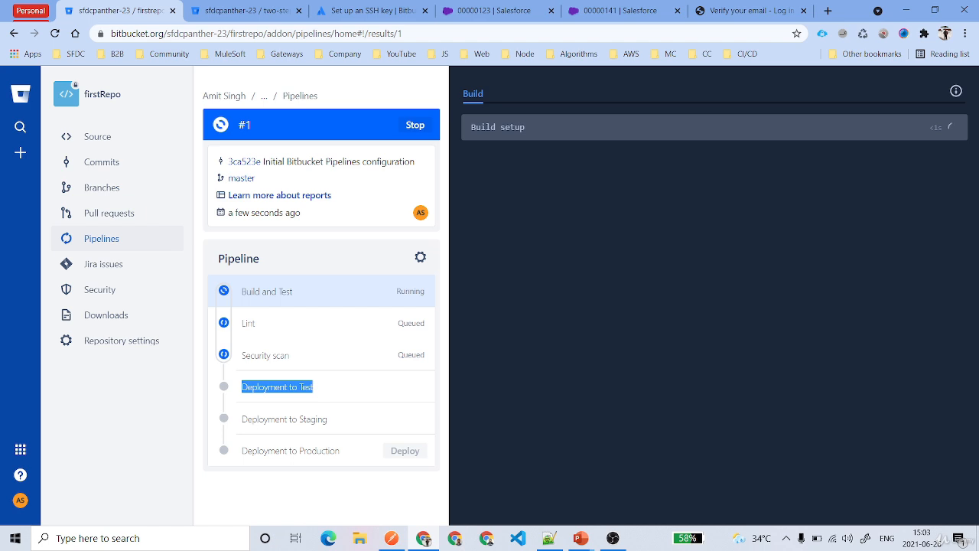
pyautogui.tripleClick(364, 417)
pyautogui.click(238, 452)
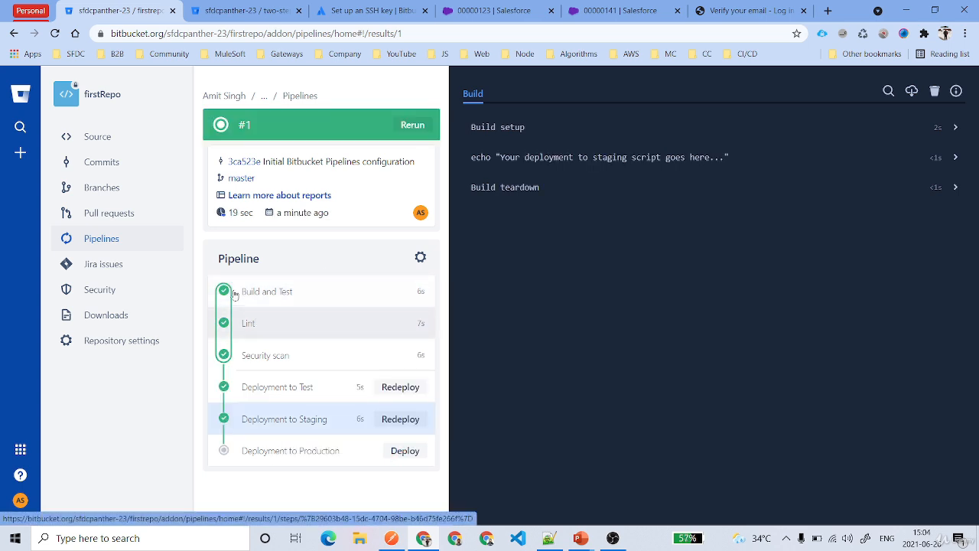
# Deploy build #1 to the Production environment and open its Deployment to Production stage.
pyautogui.click(407, 453)
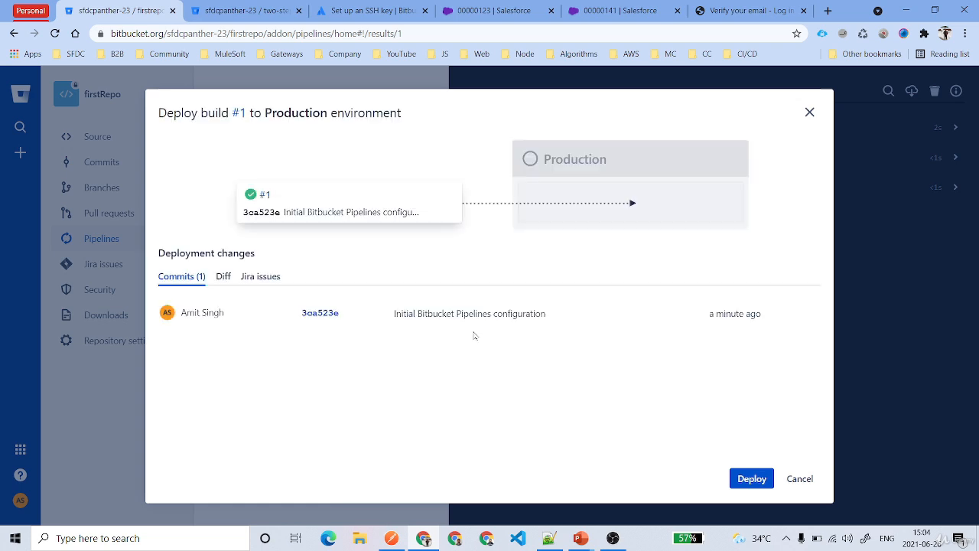
pyautogui.click(752, 479)
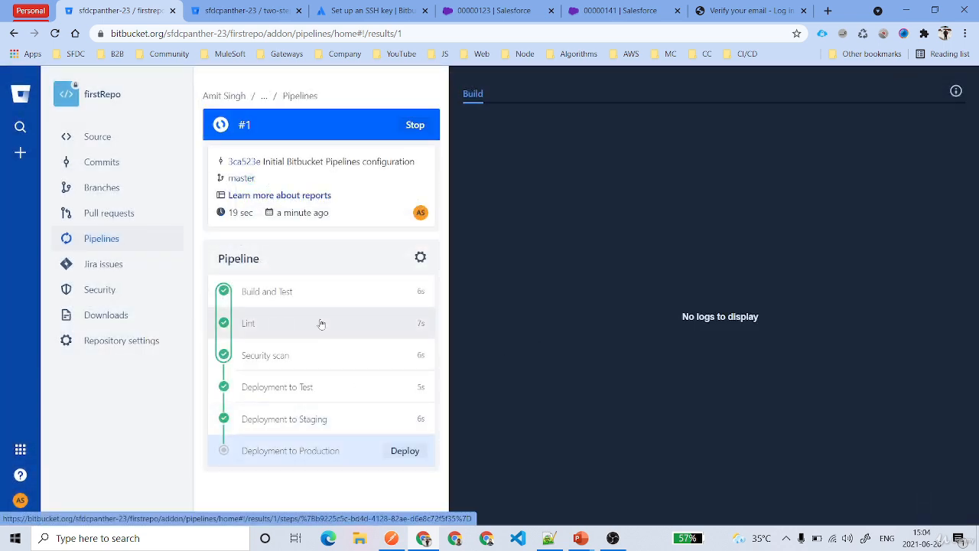
pyautogui.click(294, 454)
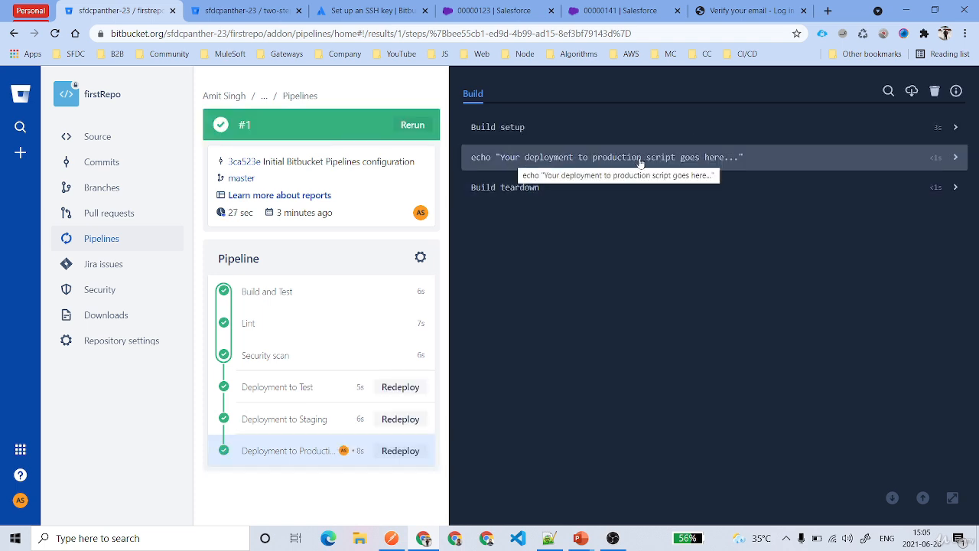
# Expand the production deployment's echo command log and read its output.
pyautogui.click(761, 159)
pyautogui.moveTo(481, 177); pyautogui.dragTo(699, 192)
pyautogui.click(532, 178)
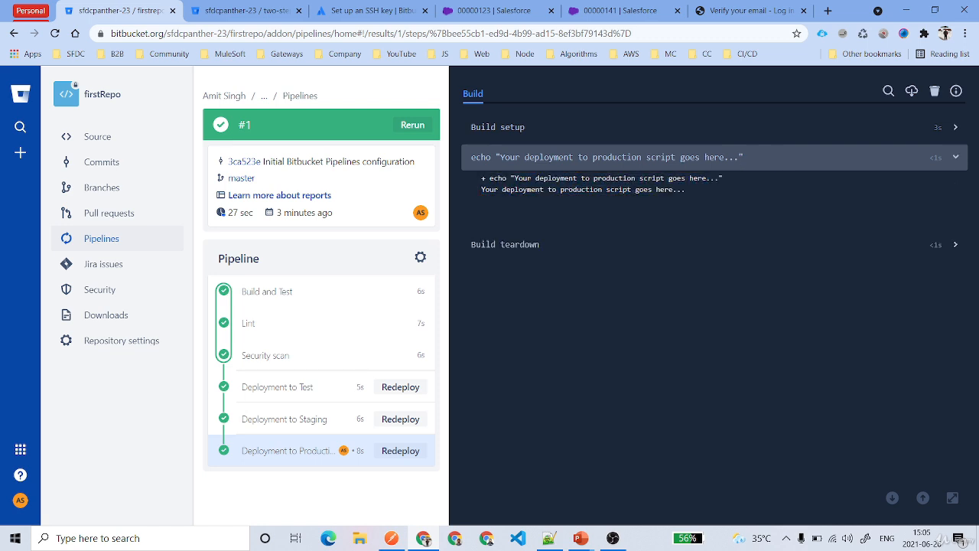
# Open the committed bitbucket-pipelines.yml from the repository source and review its contents.
pyautogui.click(114, 137)
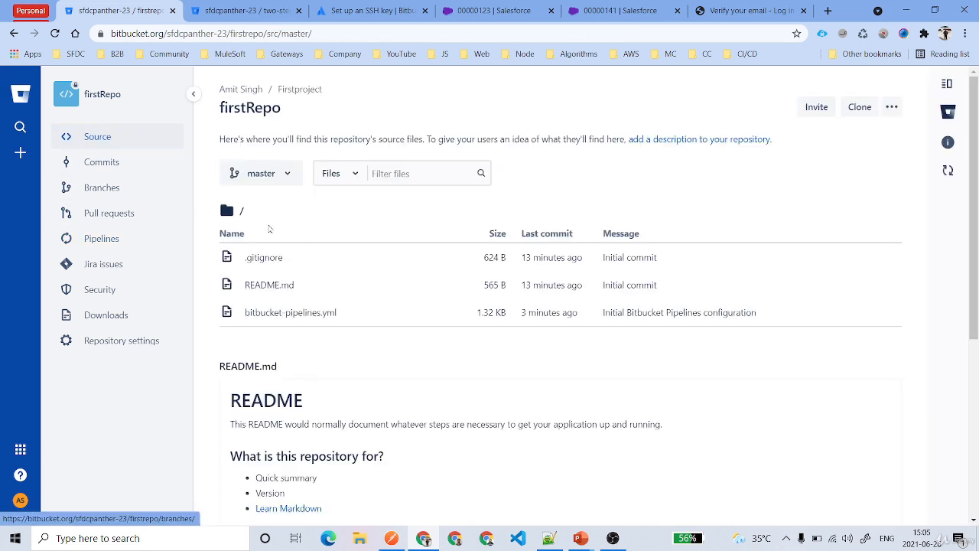
pyautogui.click(283, 314)
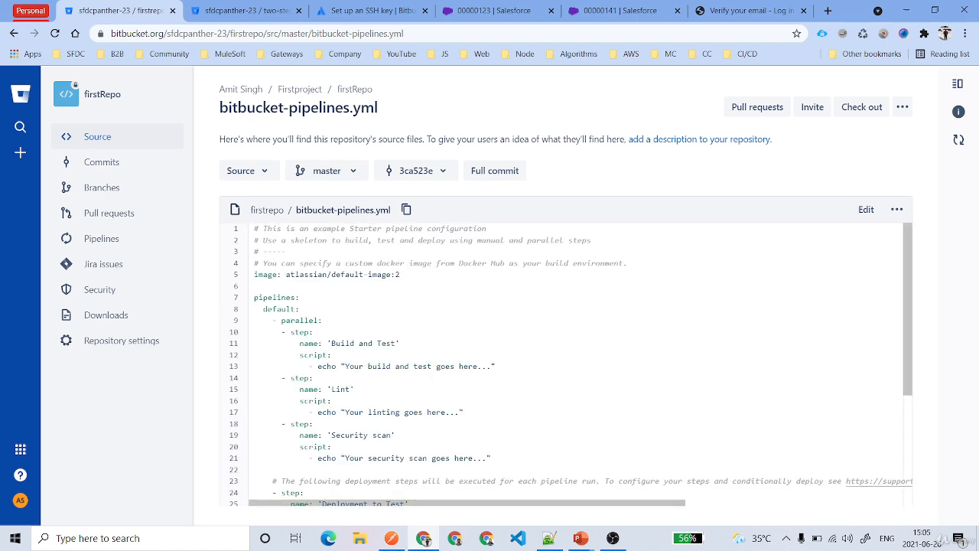
pyautogui.scroll(-5, 566, 368)
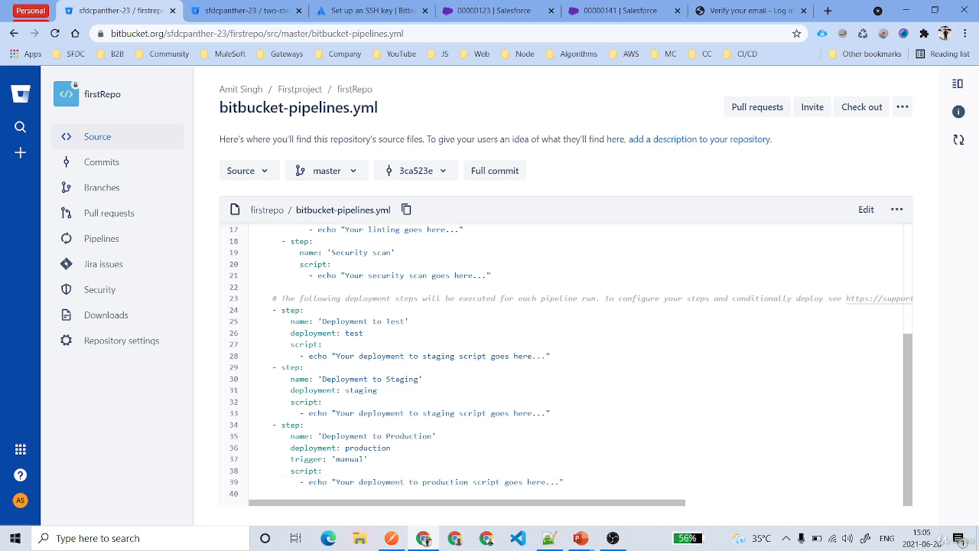
pyautogui.scroll(5, 566, 368)
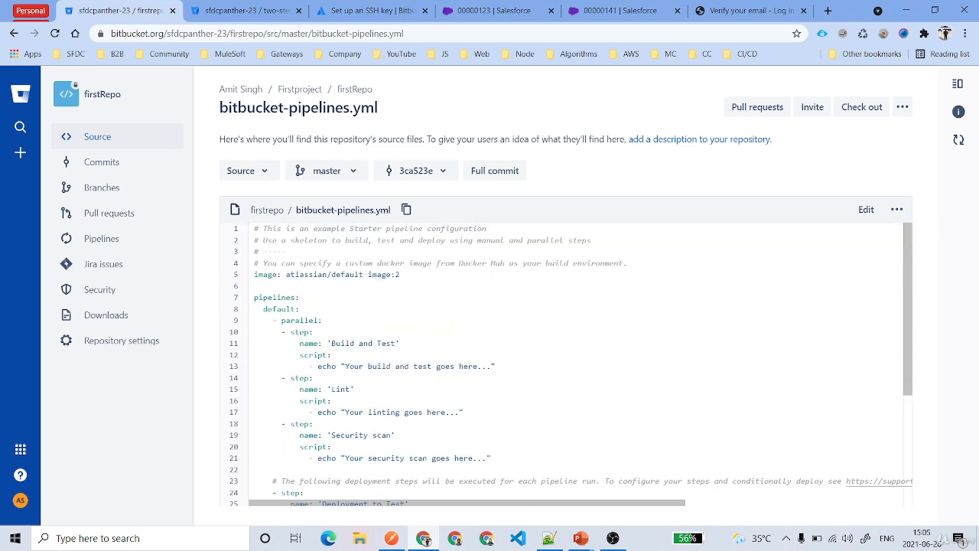